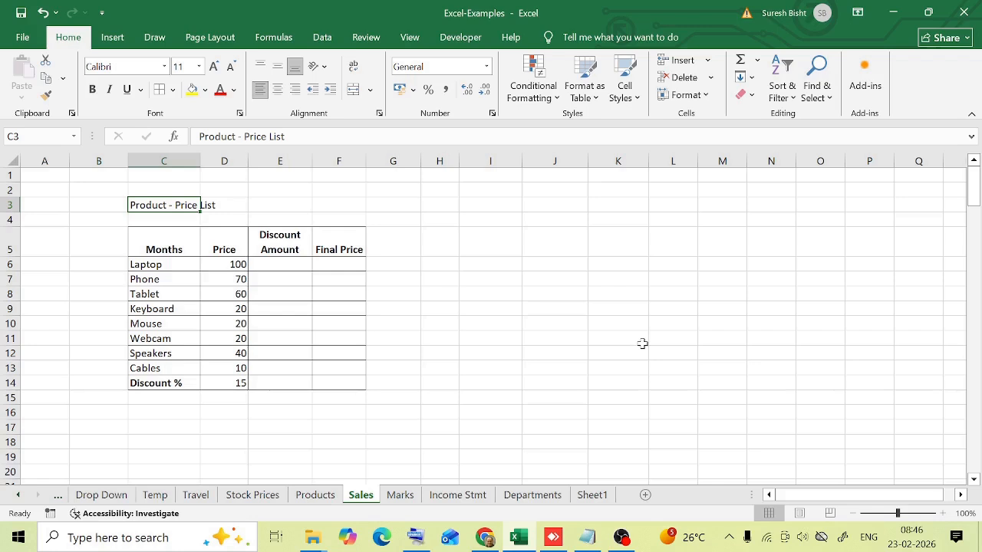
click(140, 269)
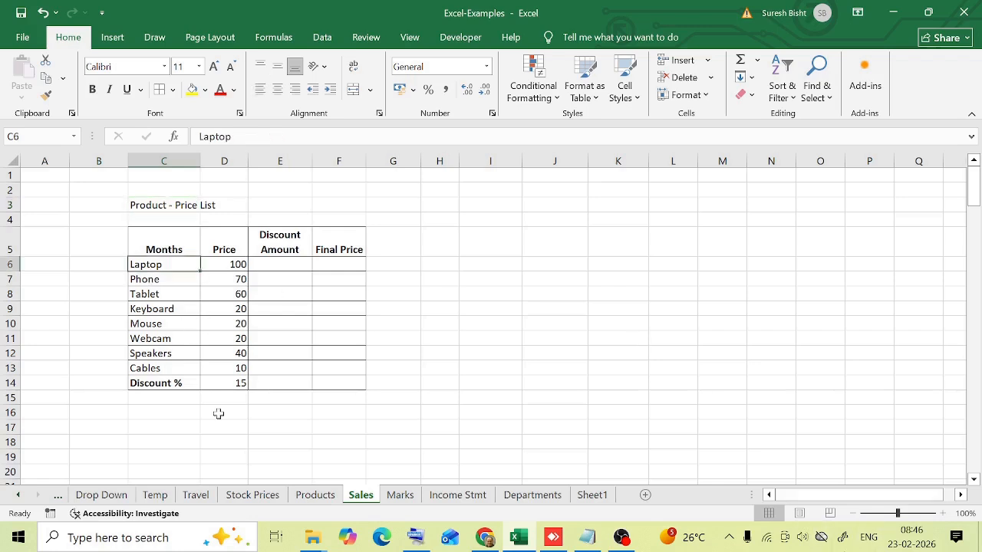
click(239, 266)
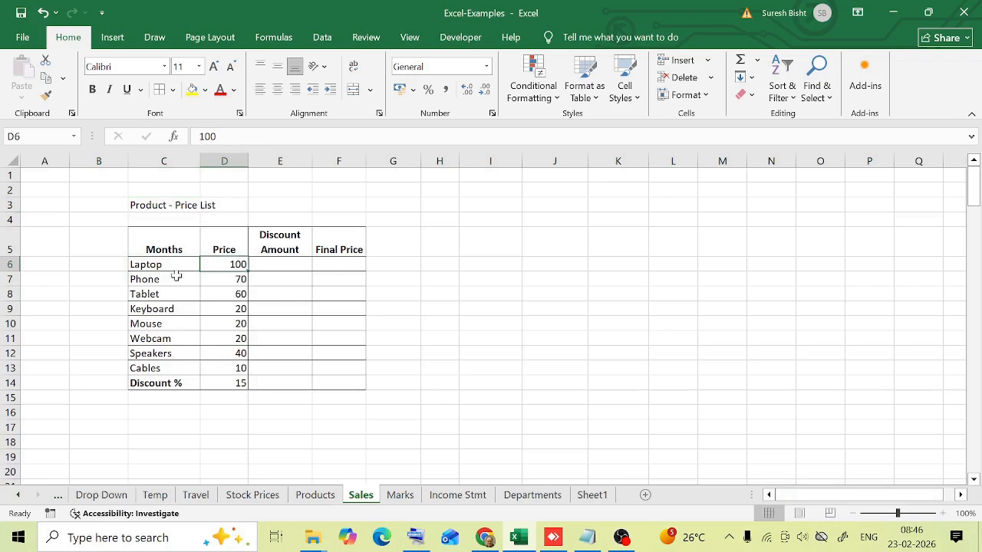
click(178, 366)
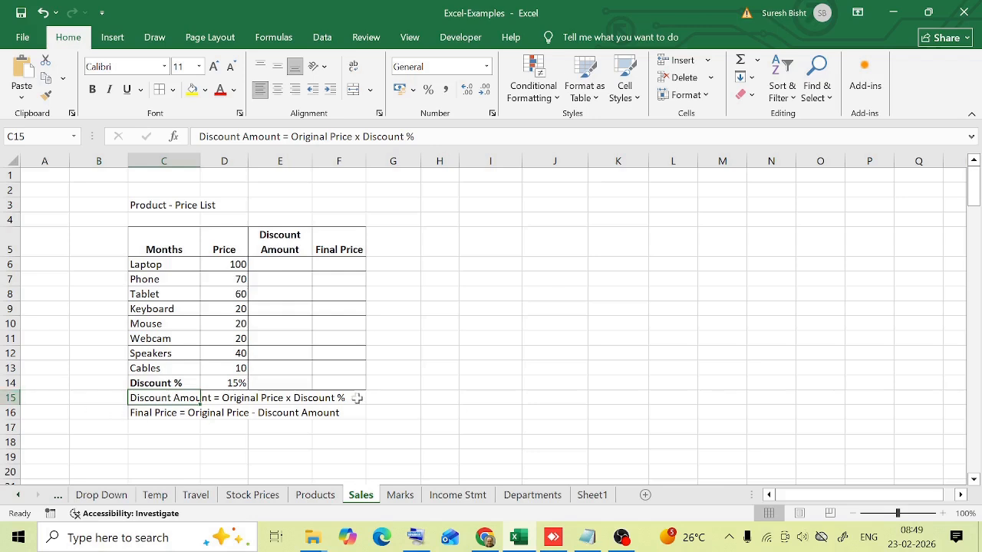
click(144, 412)
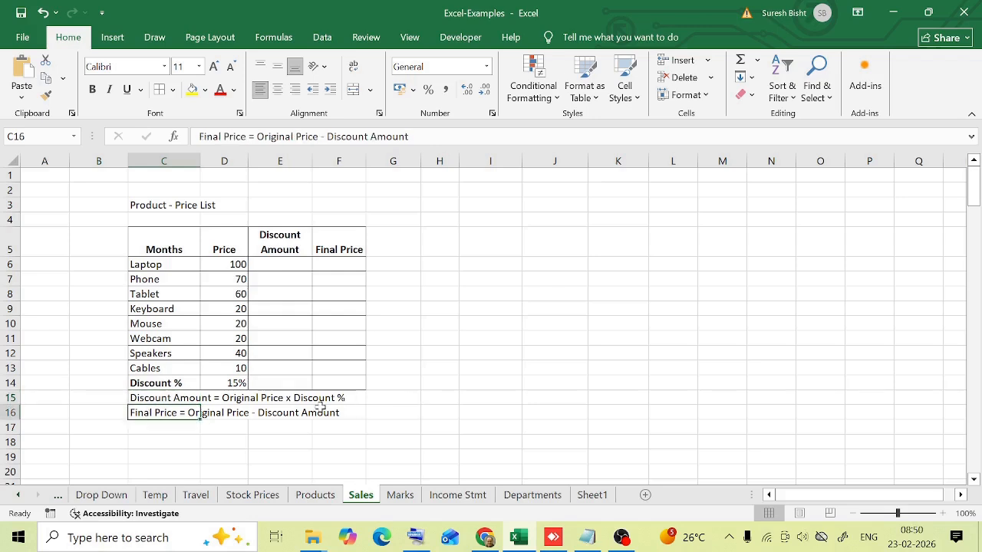
Calculate the Laptop's discount amount in E6 with the formula =D6*D14
click(274, 267)
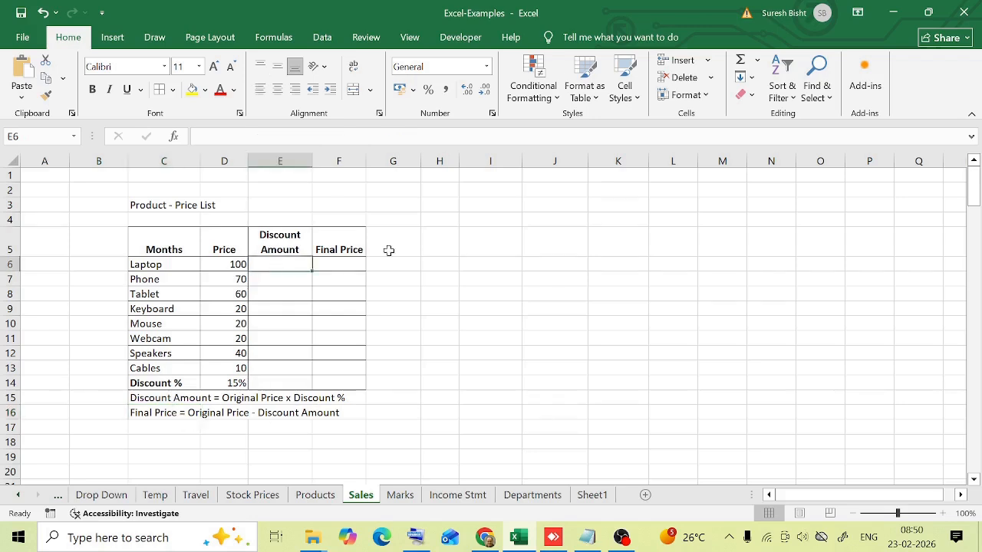
text(=)
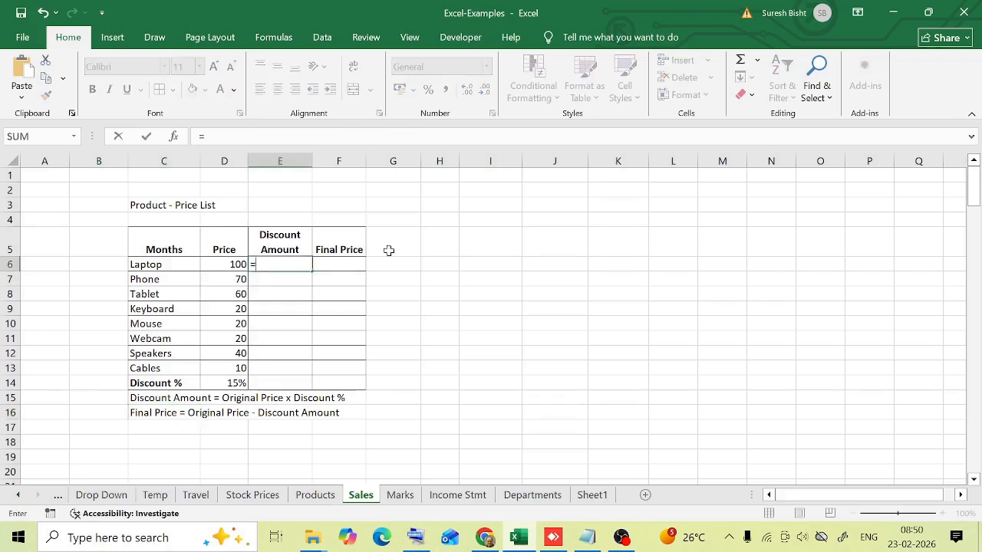
click(215, 264)
text(*)
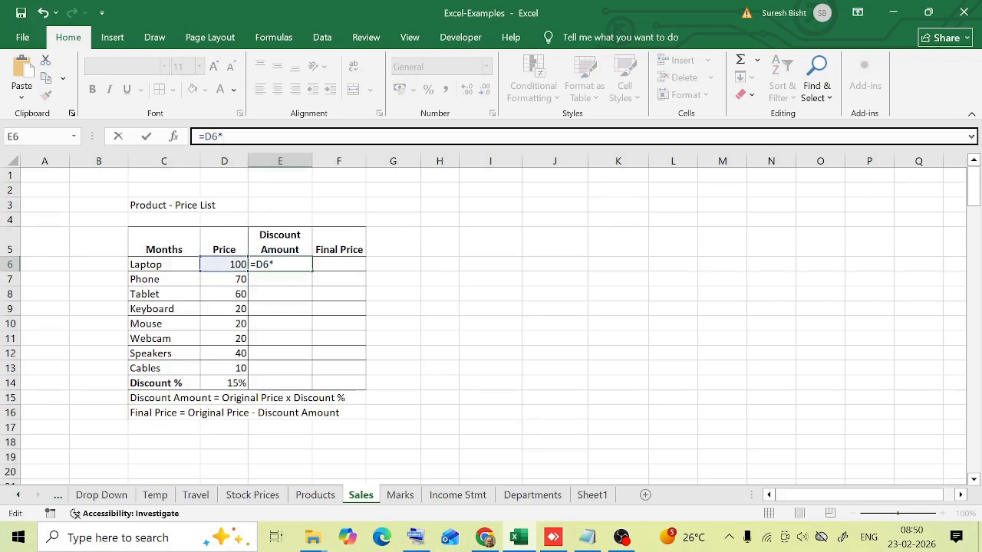
click(231, 385)
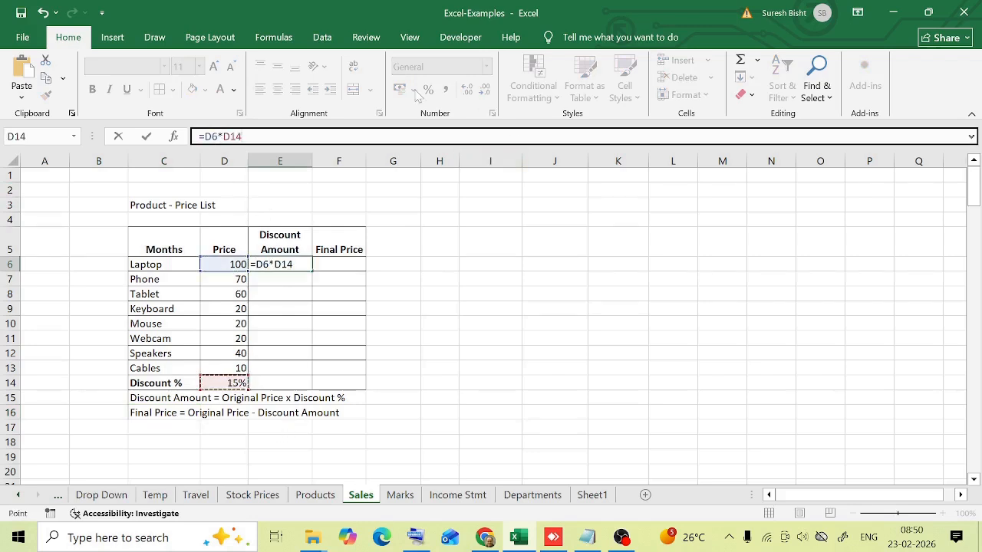
key(Return)
key(Up)
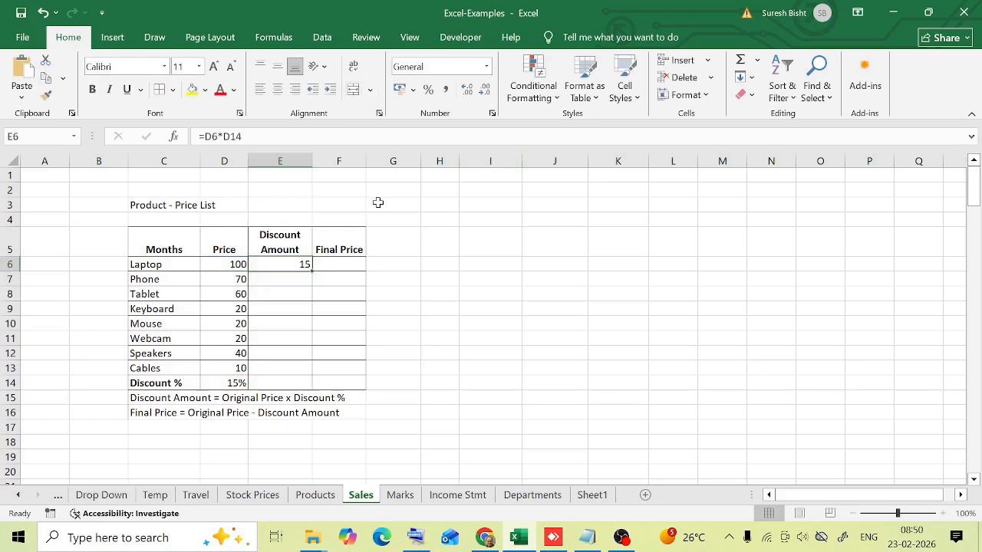
Calculate the Laptop's final price in F6 by subtracting the discount amount, using =D6-E6
key(Right)
text(=)
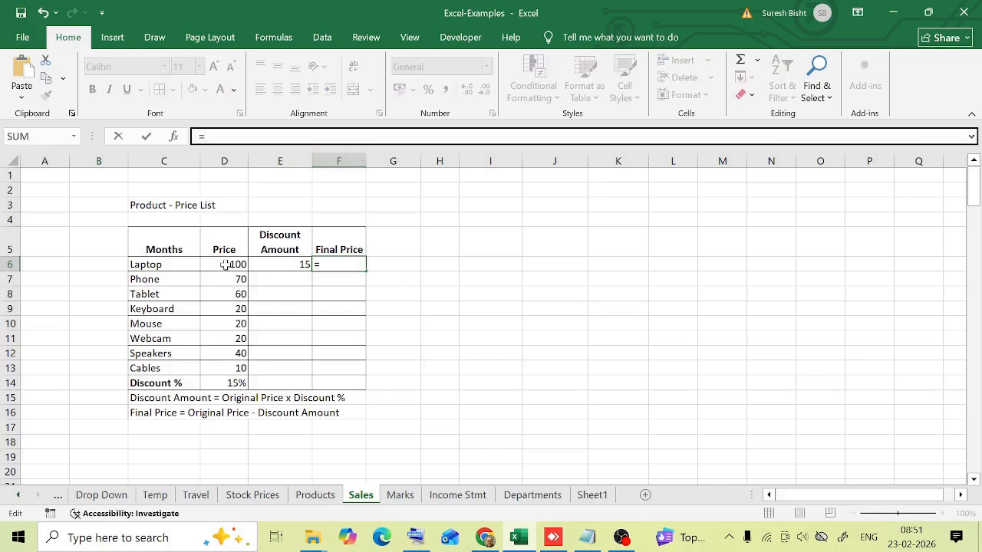
click(224, 265)
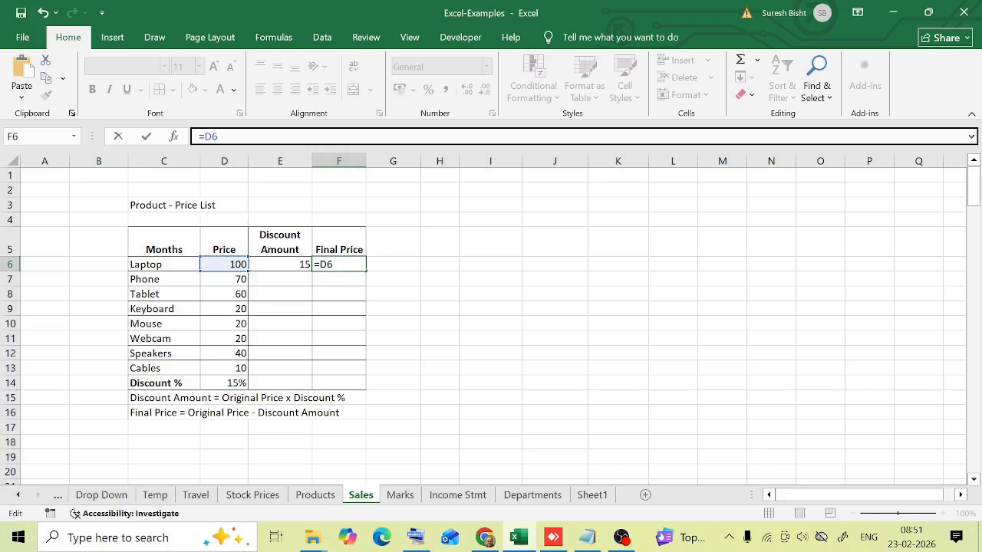
text(-)
click(280, 264)
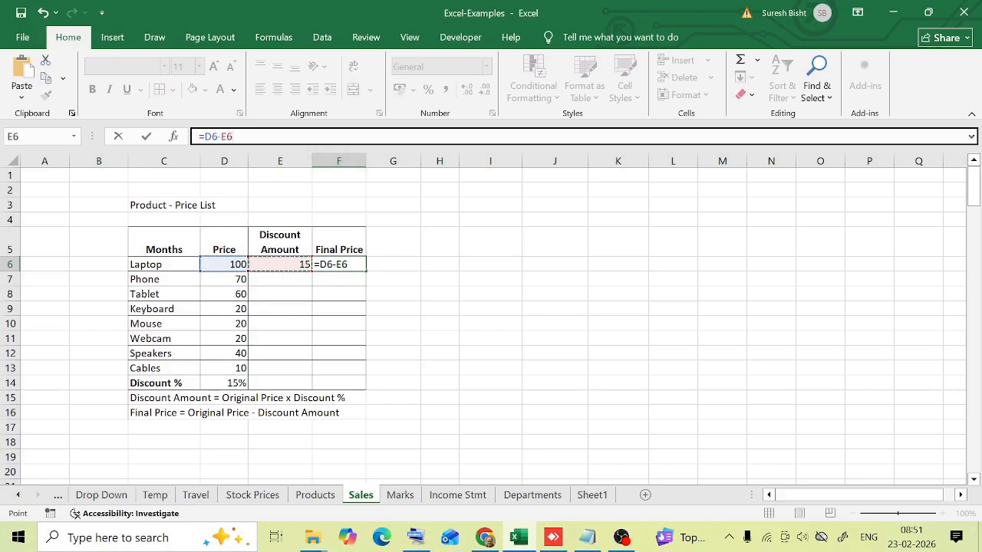
key(Return)
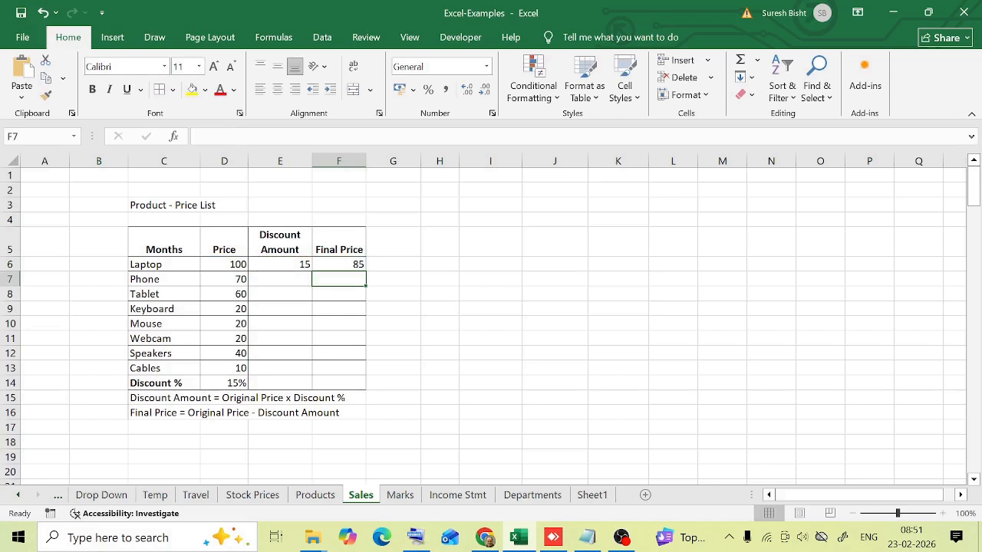
Replace the Laptop's final price formula in F6 with the single-cell calculation =D6-(D6*D14)
click(343, 266)
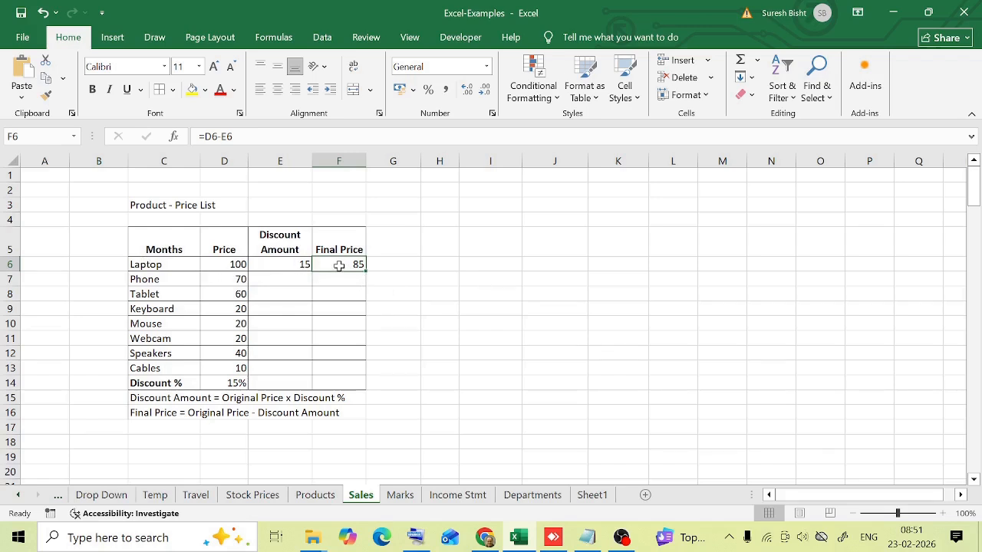
text(=)
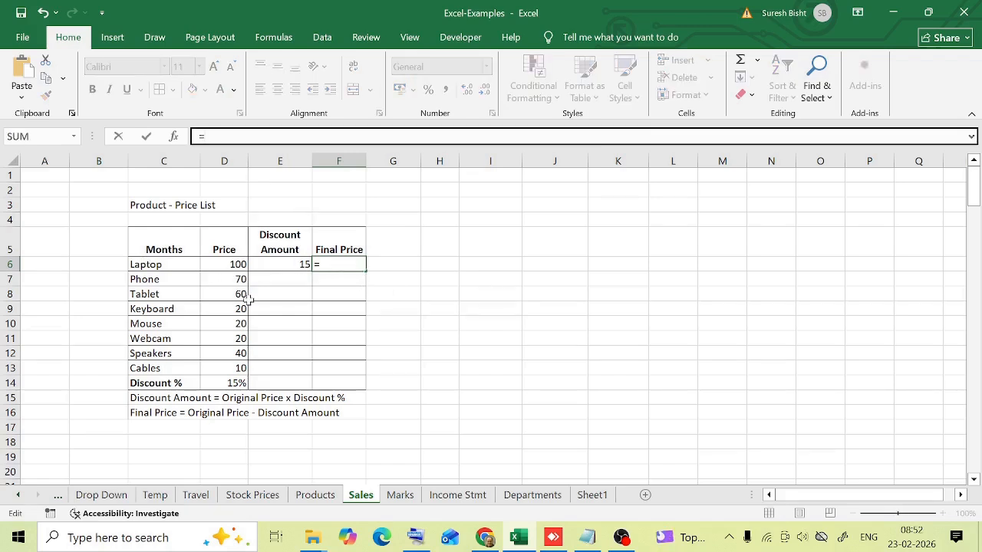
click(233, 265)
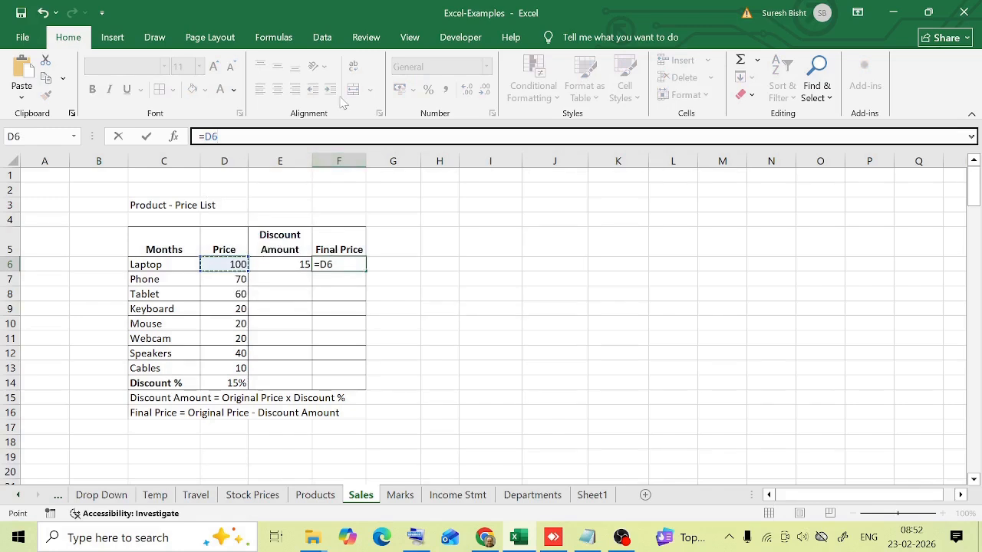
text(-()
click(234, 265)
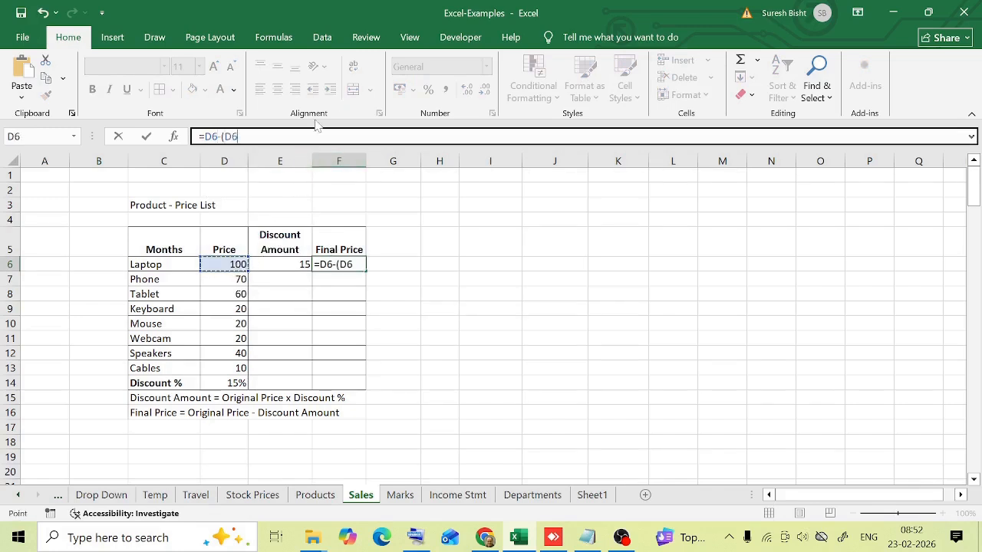
text(*)
click(226, 383)
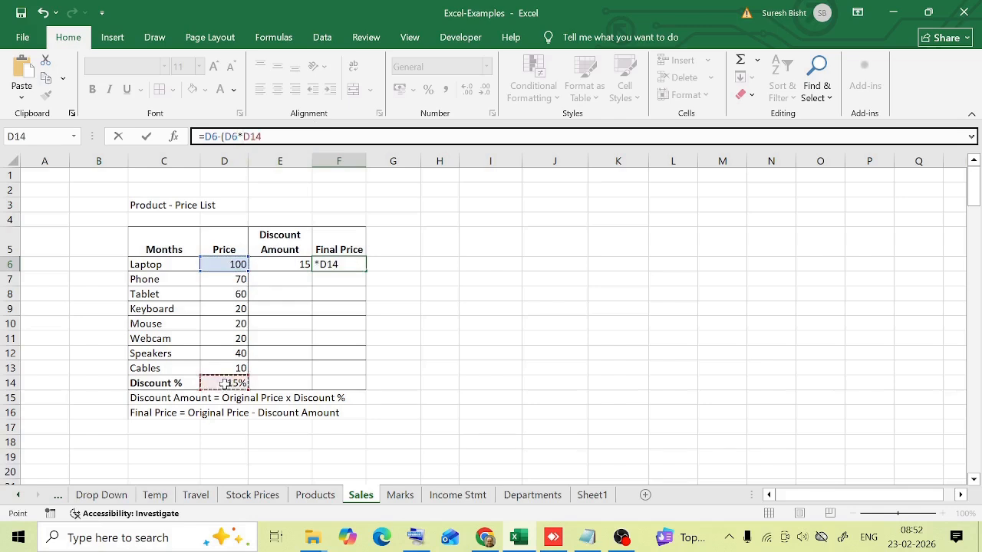
text())
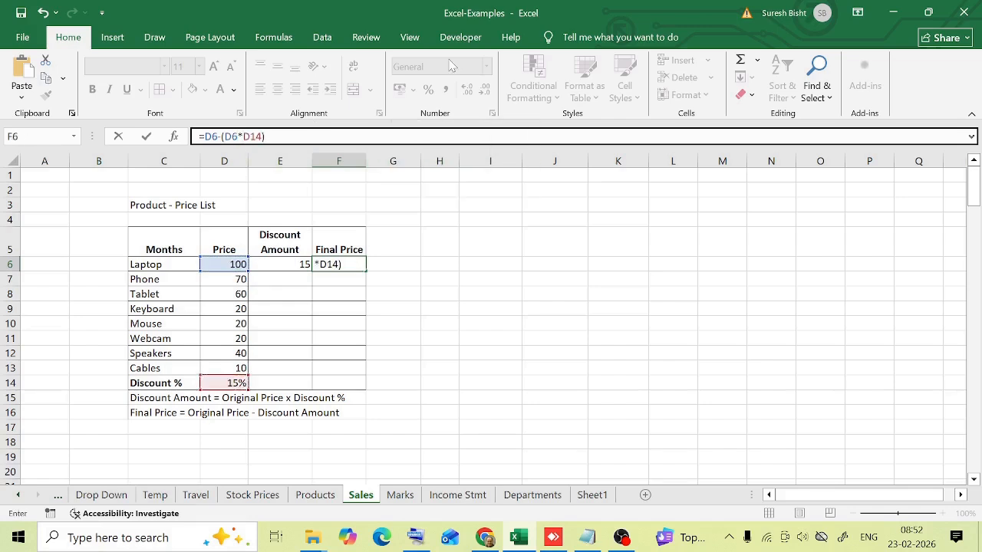
key(Return)
key(Up)
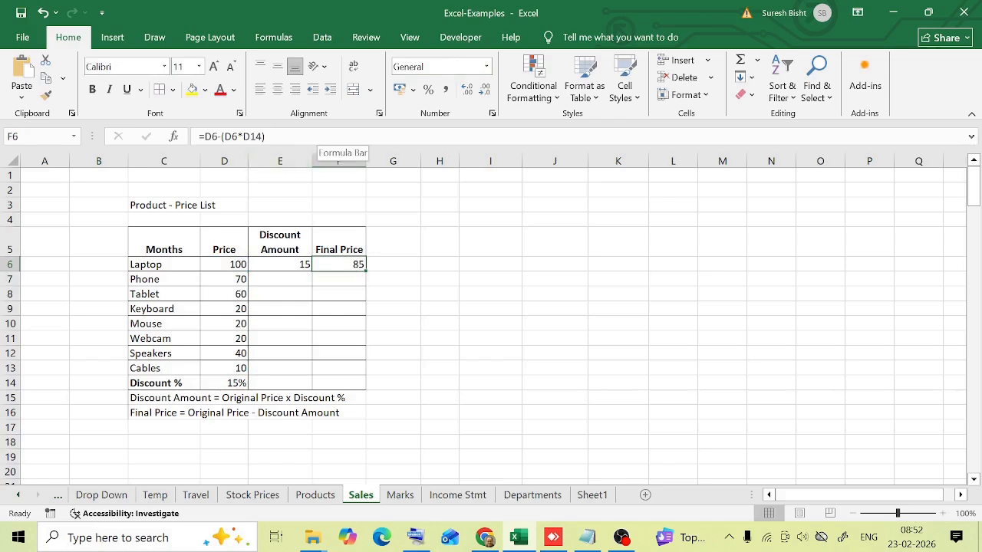
Examine the D6*D14 discount part inside the final price formula in F6
key(F2)
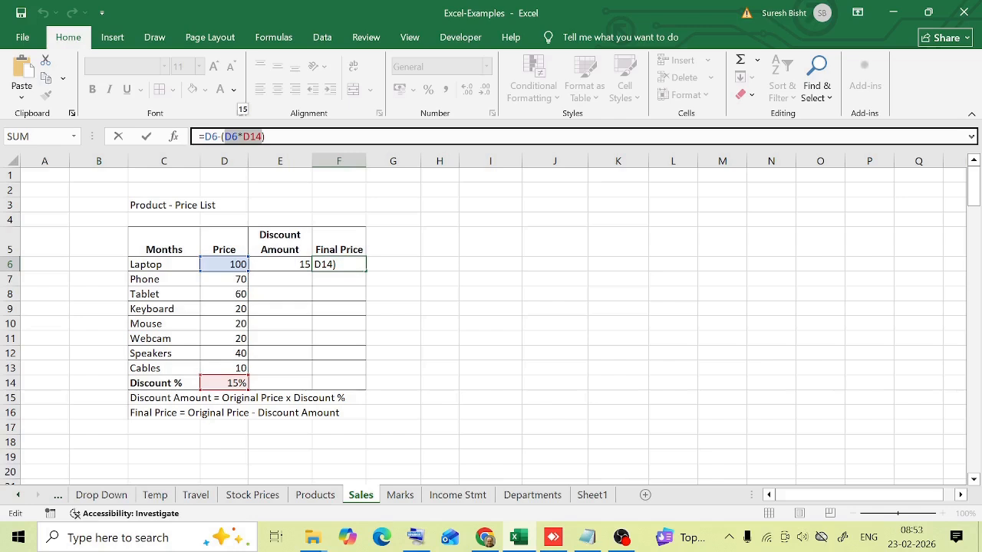
click(265, 137)
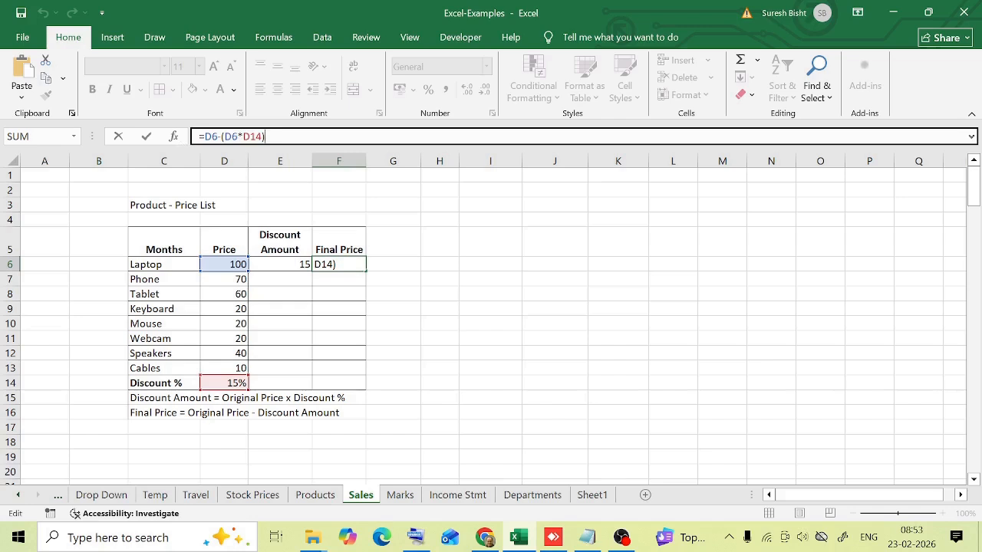
key(Return)
key(Up)
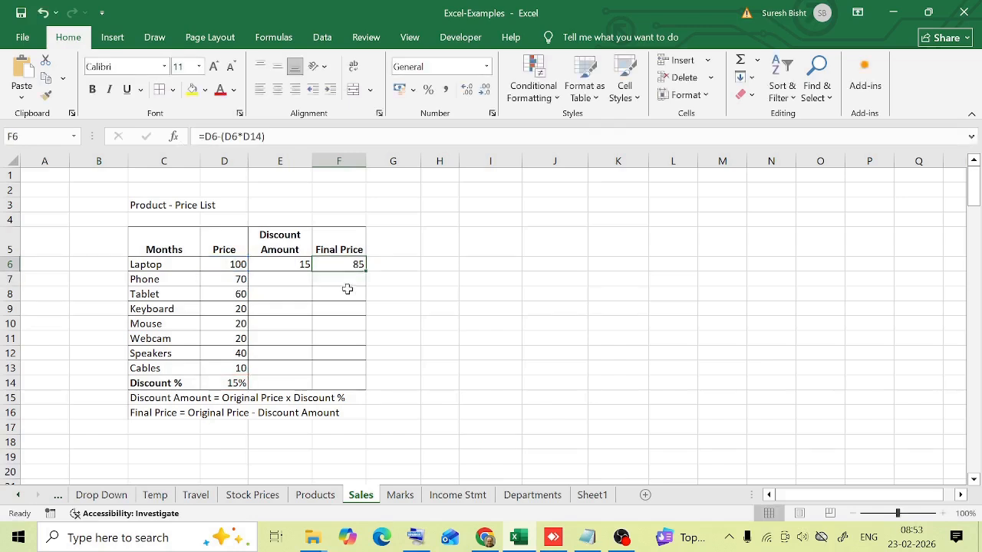
Calculate the Phone's final price in F7 with the alternative formula =D7*(1-D14)
click(342, 279)
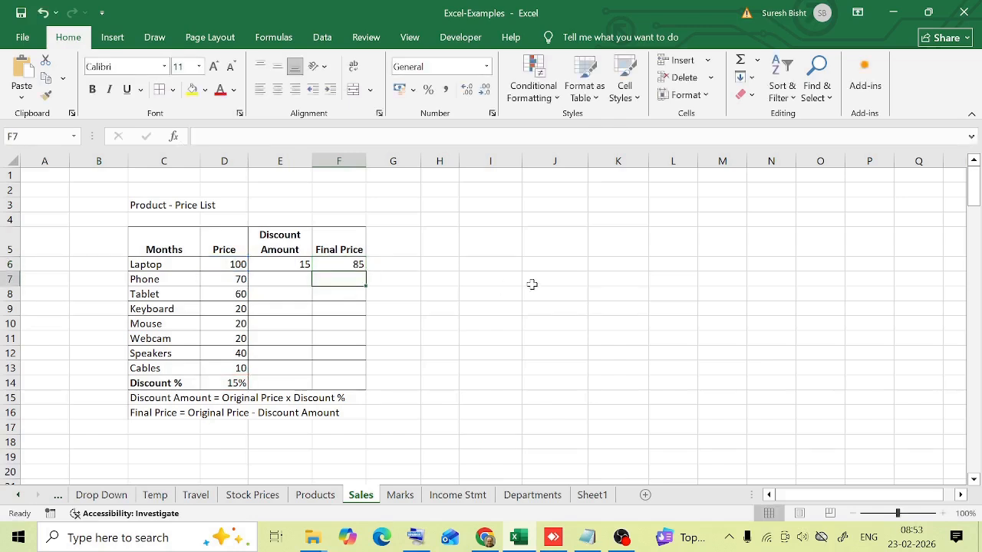
text(=)
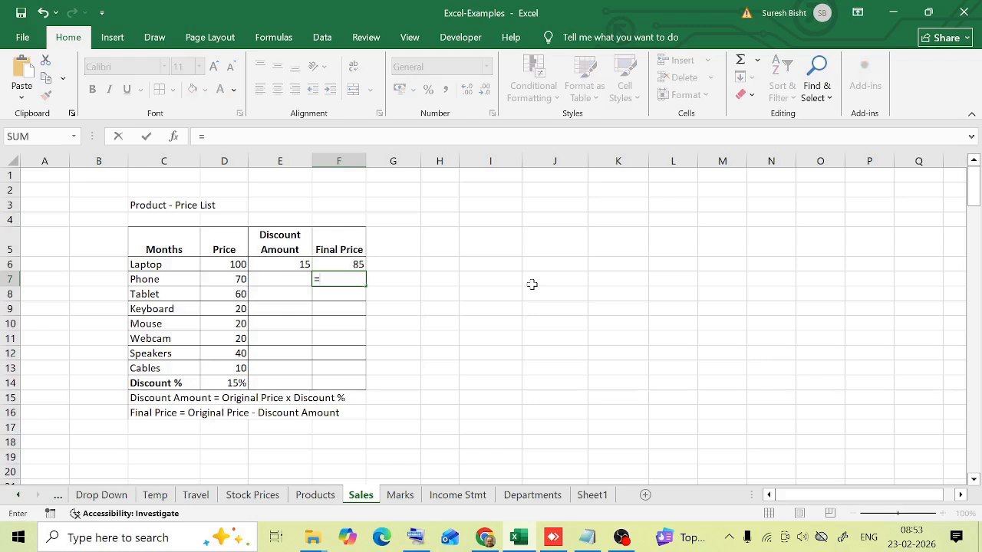
click(232, 281)
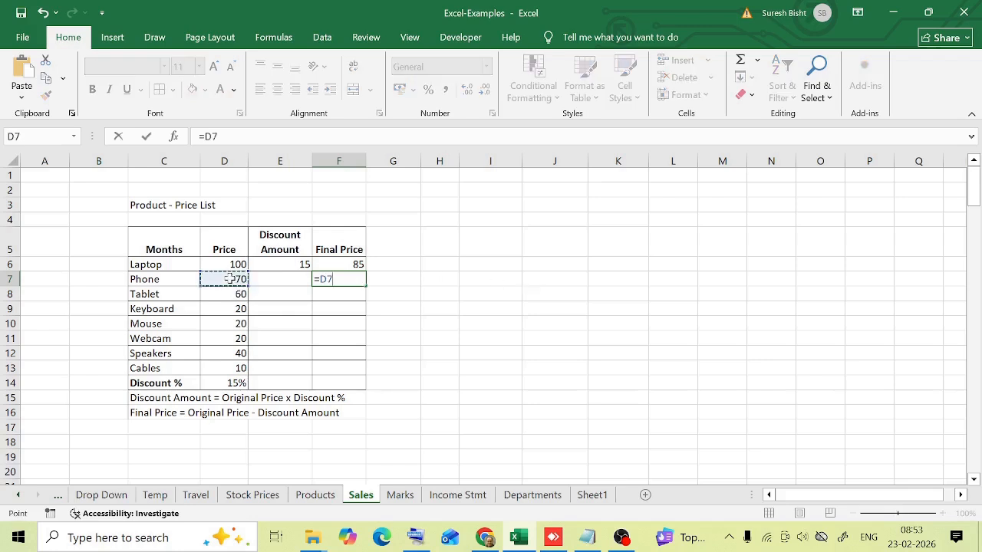
text(*()
key(F2)
text(1-)
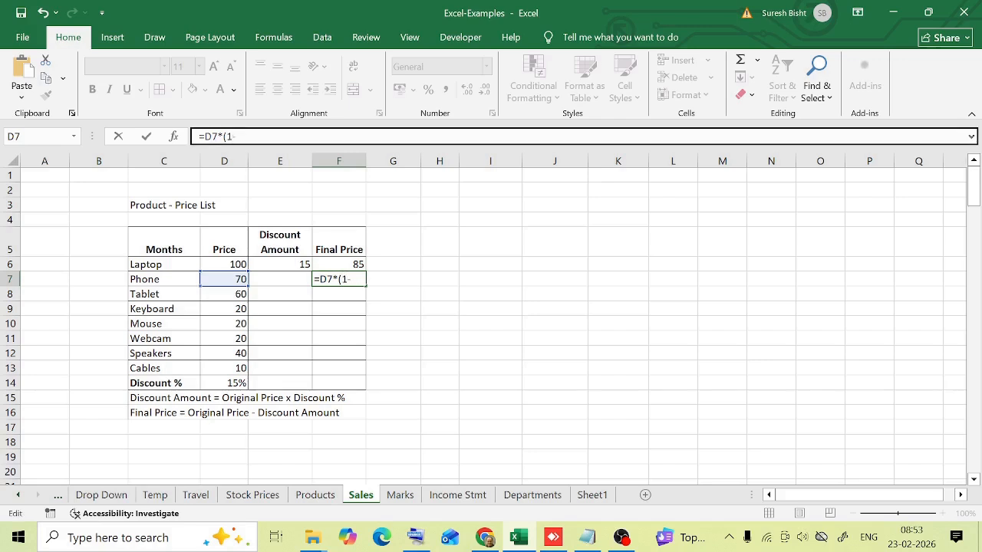
click(222, 383)
text())
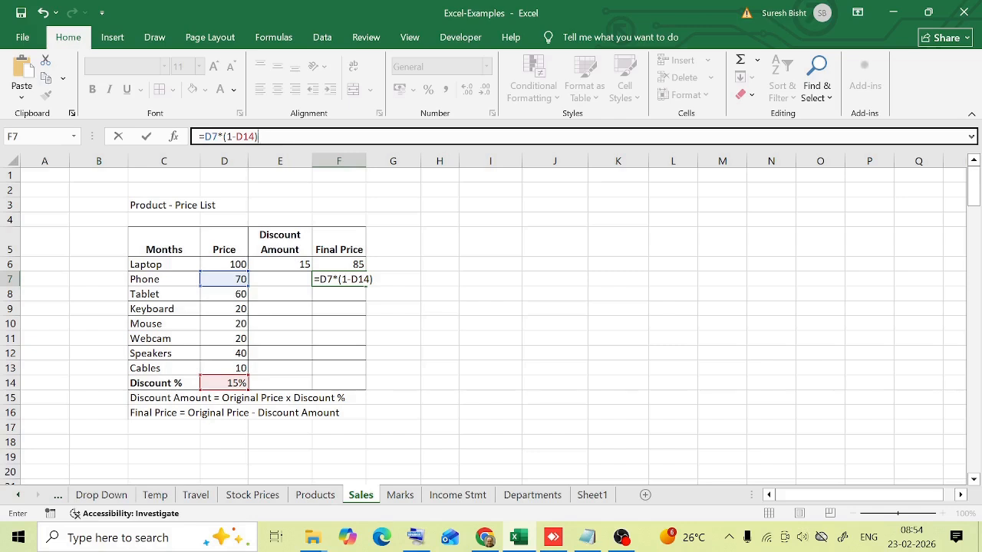
key(ctrl+Return)
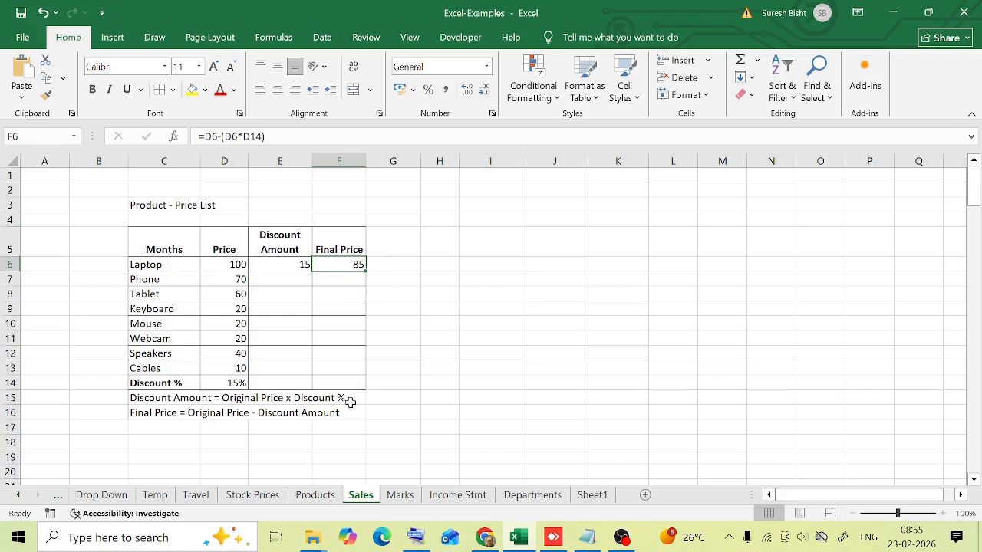
Make the discount reference in F6 absolute so the formula reads =D6-(D6*$D$14)
click(277, 138)
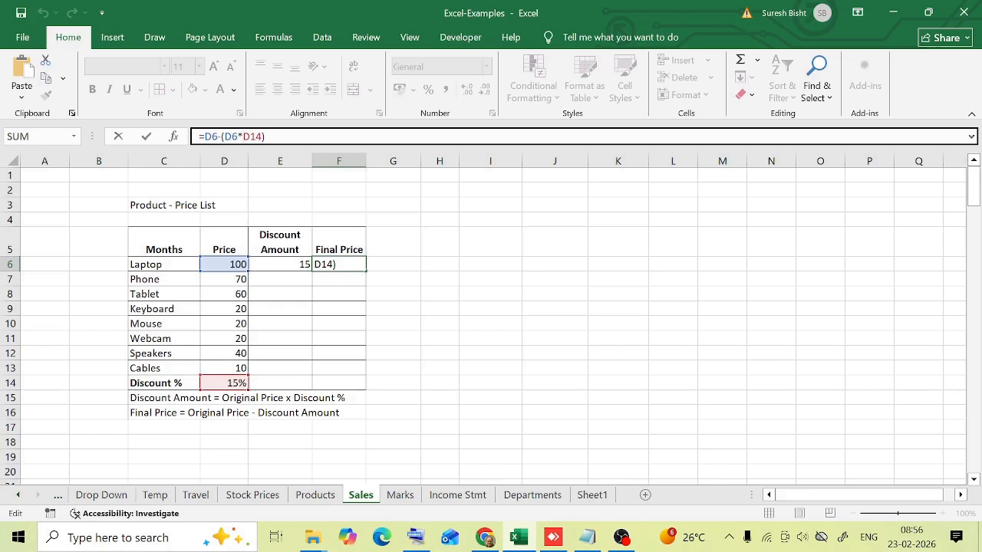
text($D$)
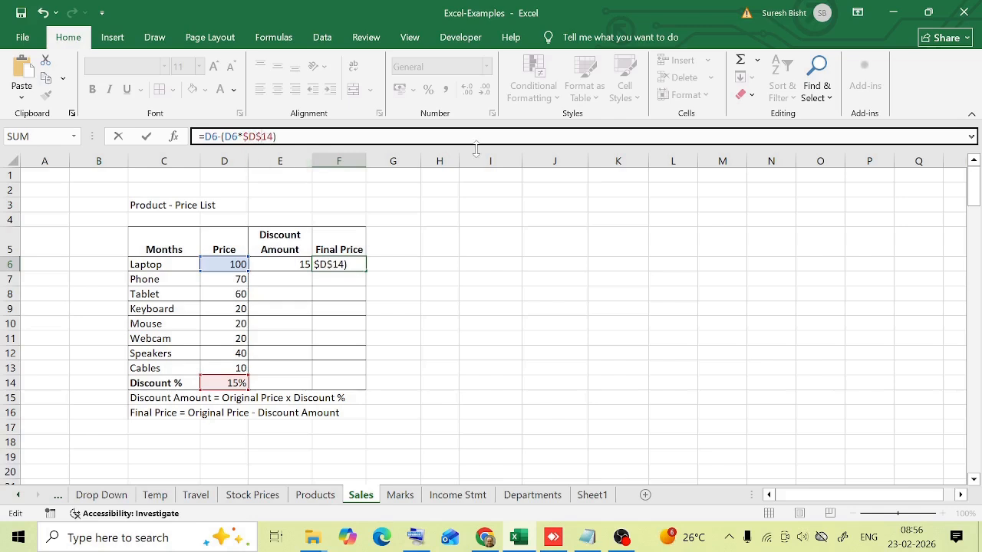
key(Return)
Fill the final price formula from F6 down through F14 and check the formula in F14
click(343, 267)
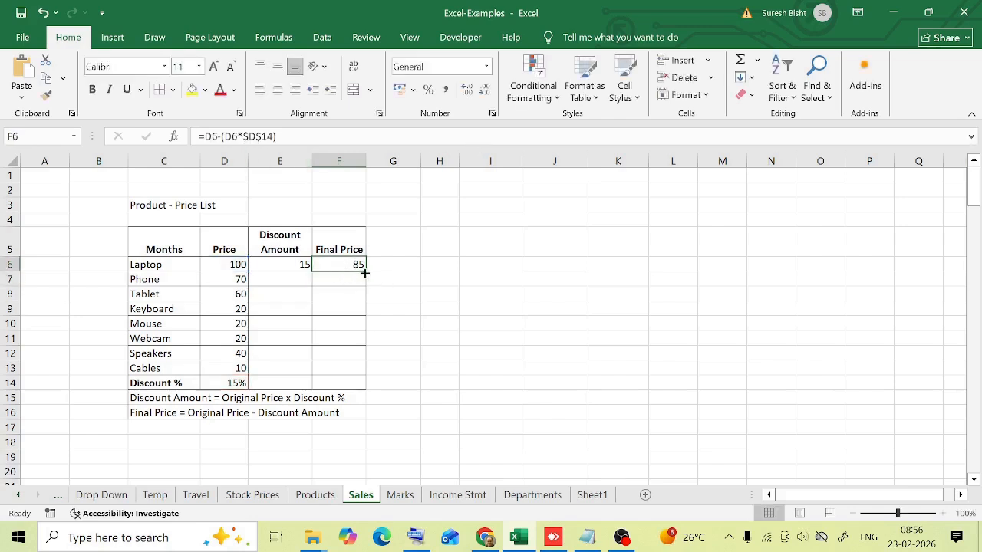
drag(366, 272, 357, 389)
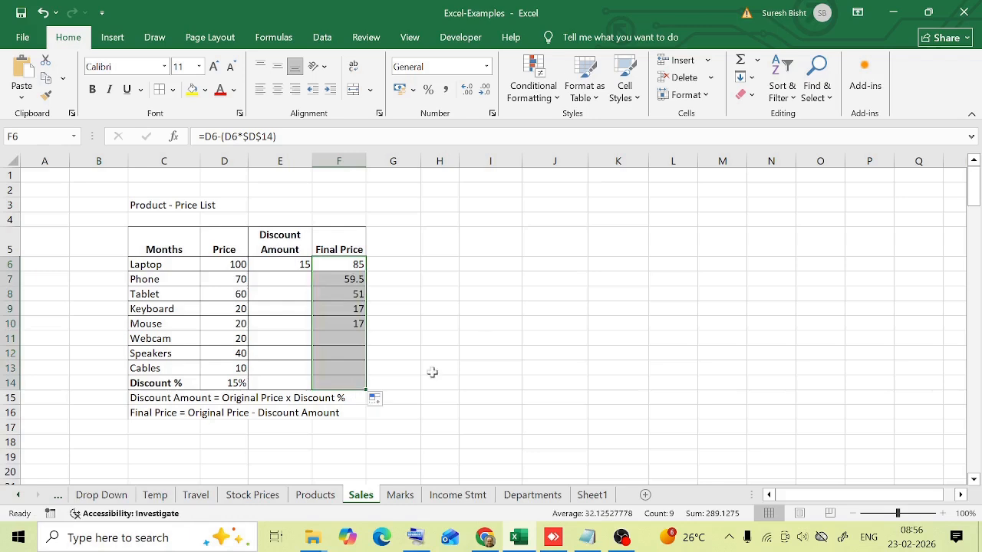
click(441, 323)
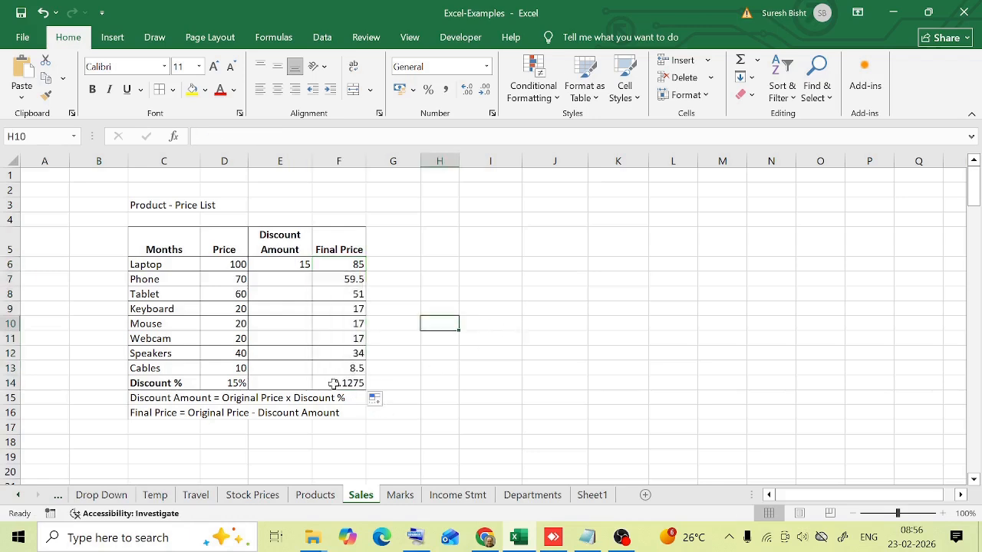
click(339, 382)
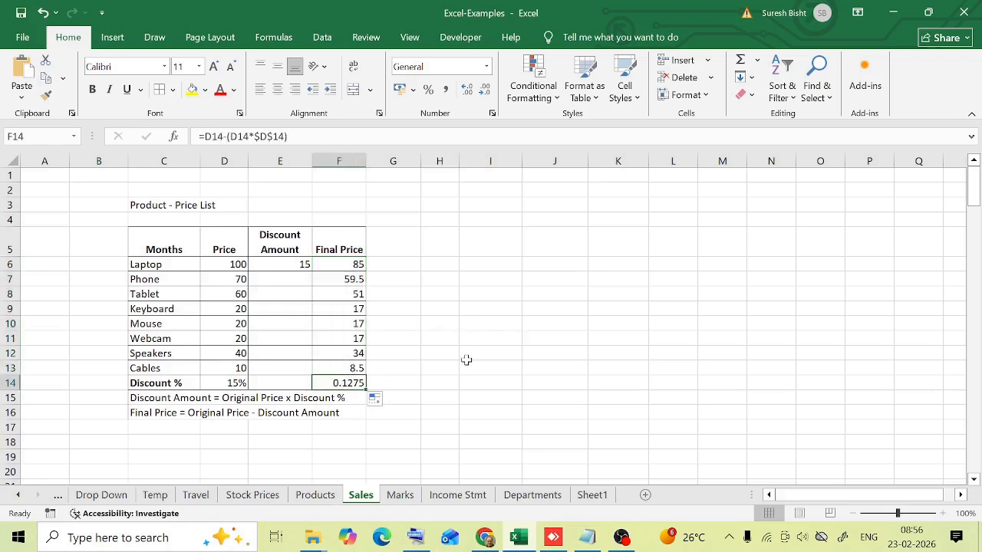
Clear the final price formula from F14 in the Discount % row and review the formula in F6
key(Delete)
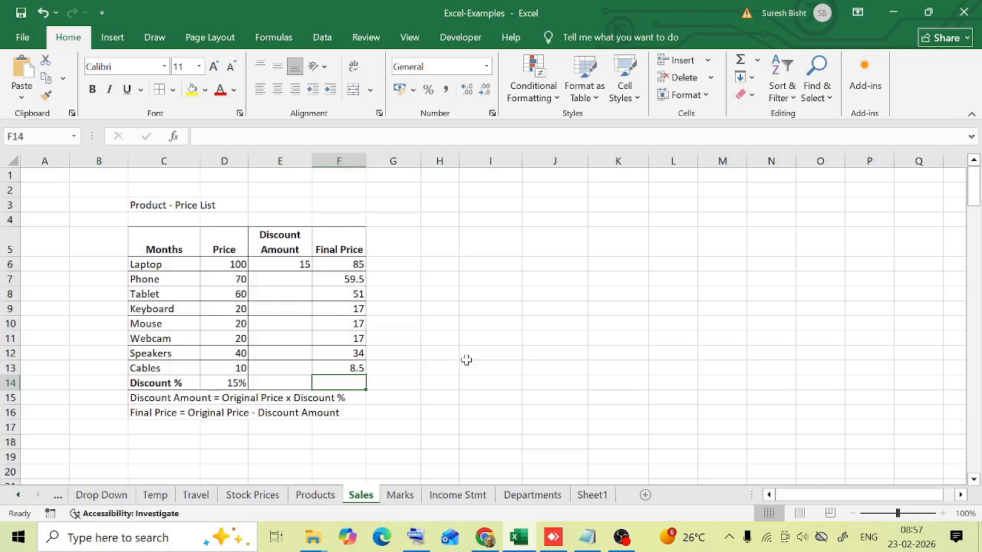
click(347, 262)
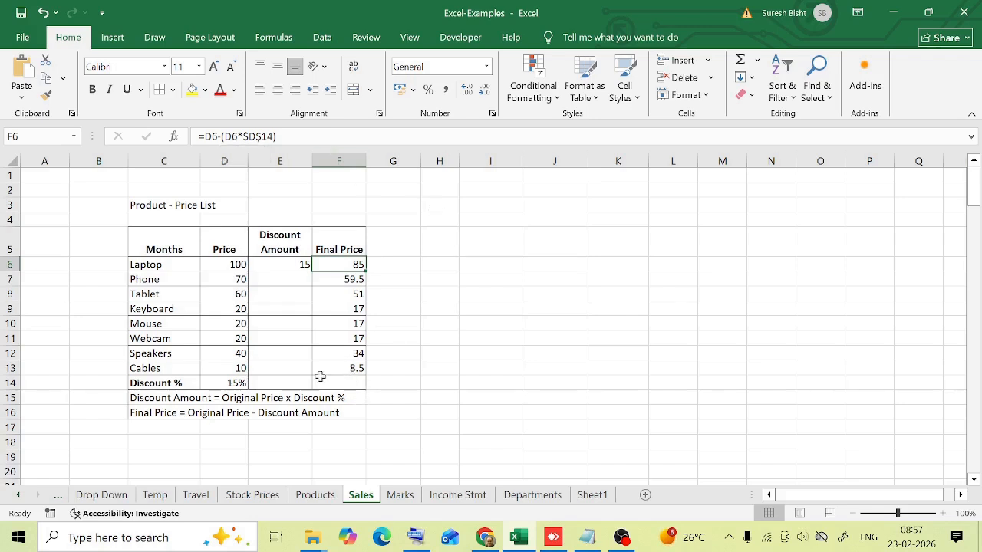
click(220, 384)
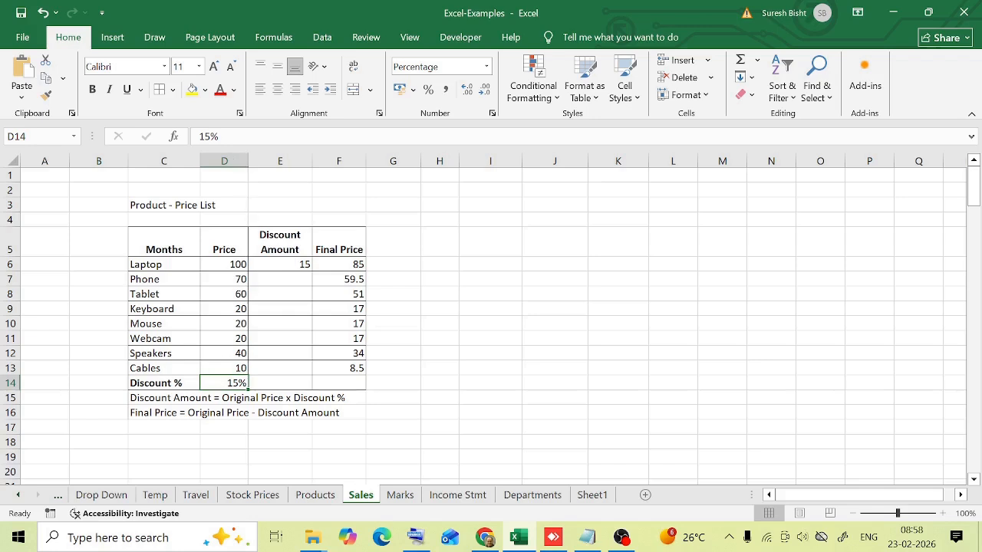
key(F2)
key(BackSpace)
key(BackSpace)
key(BackSpace)
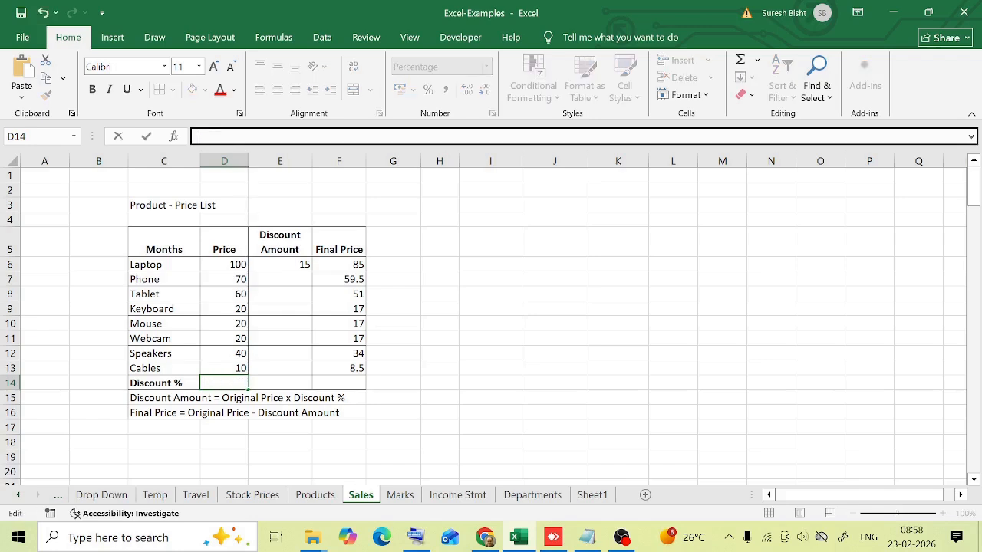
text(0.1)
key(Escape)
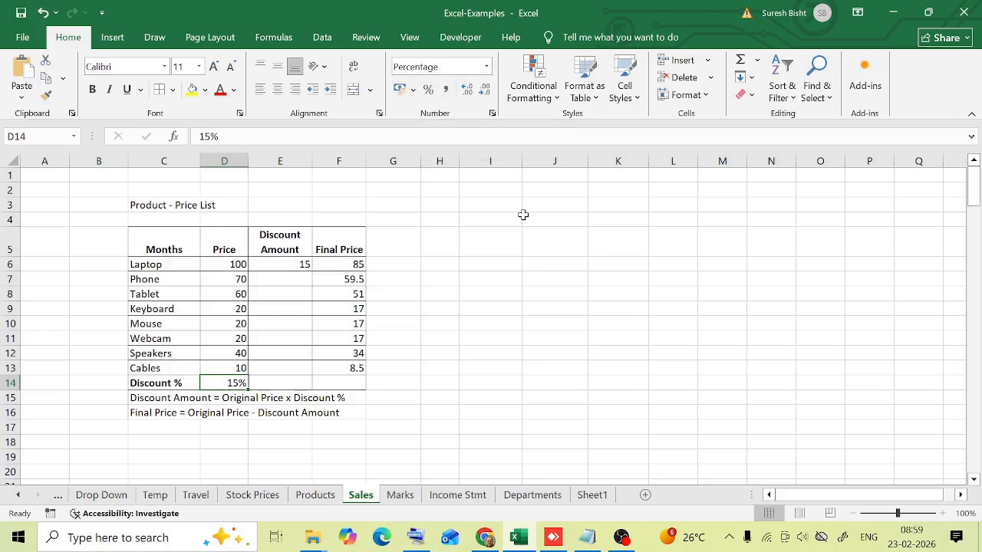
Calculate the Laptop's original price in F4 from its final price with =F6/(1-D14) and review the entered formula
click(326, 218)
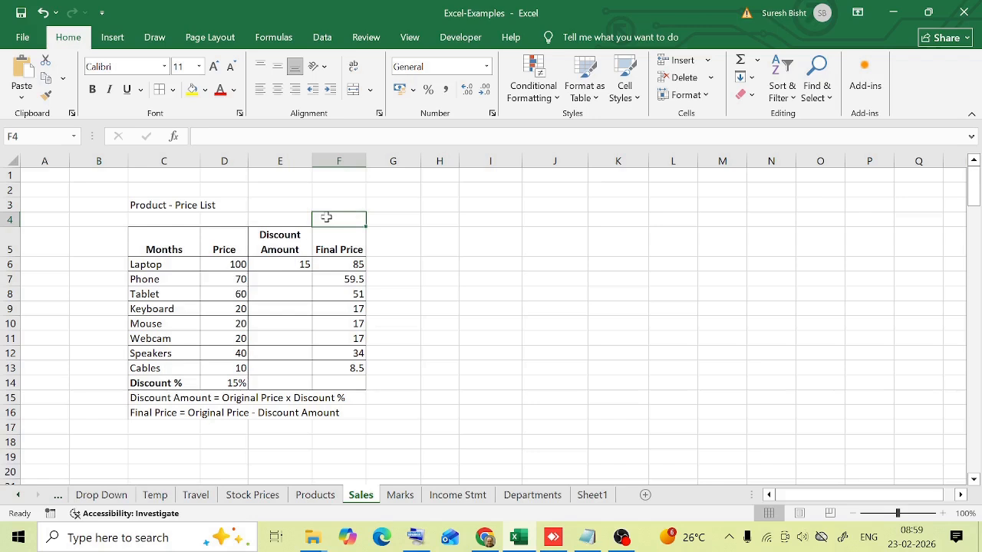
text(=)
key(Down)
key(Down)
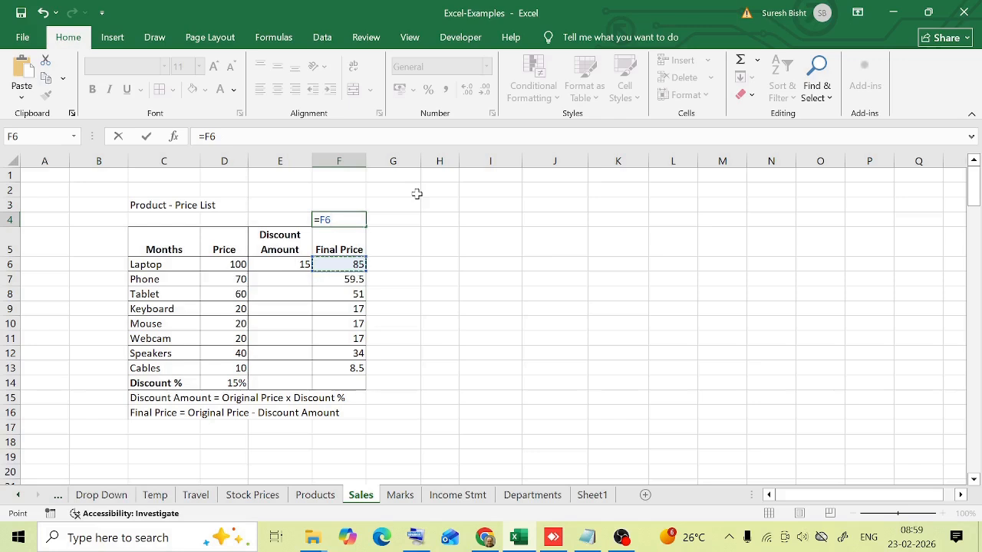
text(/(1-)
click(224, 383)
text())
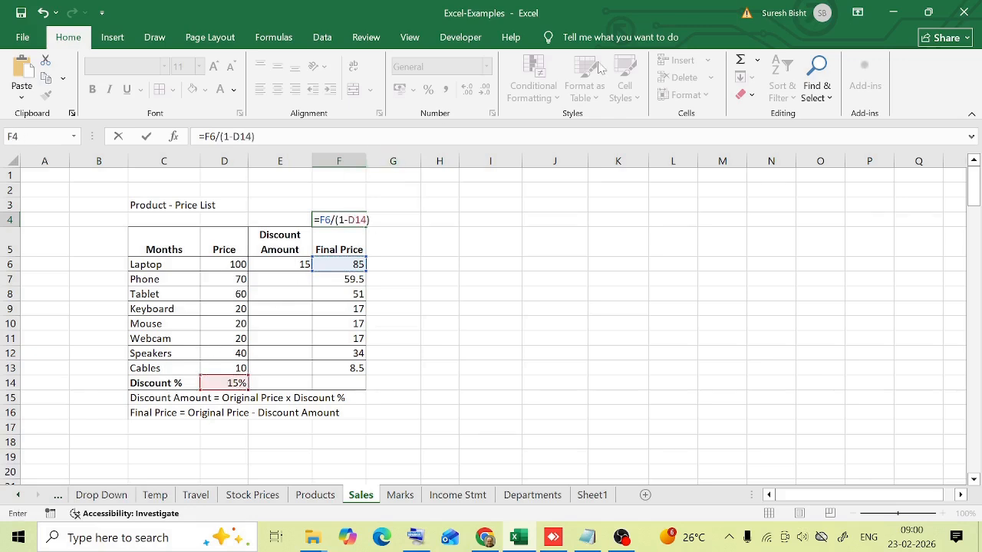
key(Return)
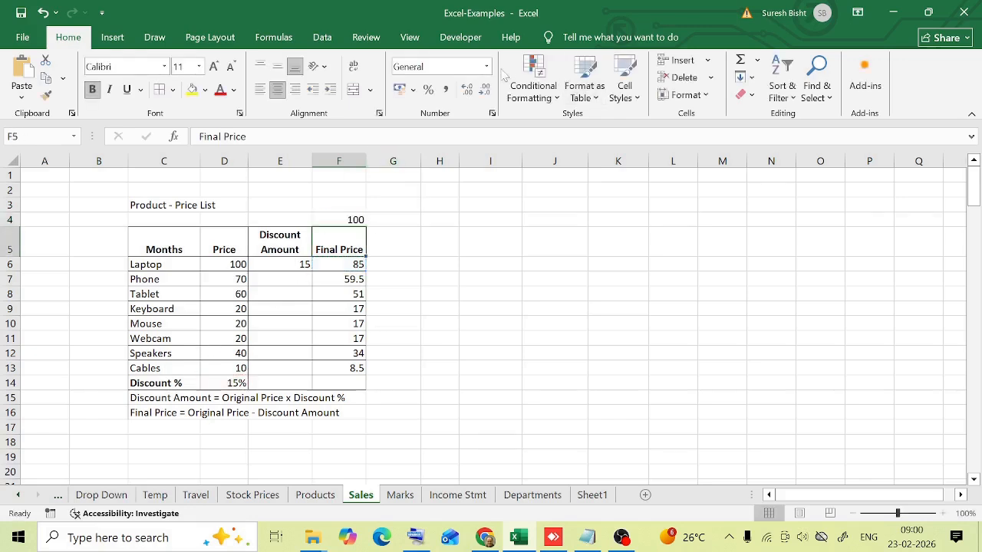
click(361, 221)
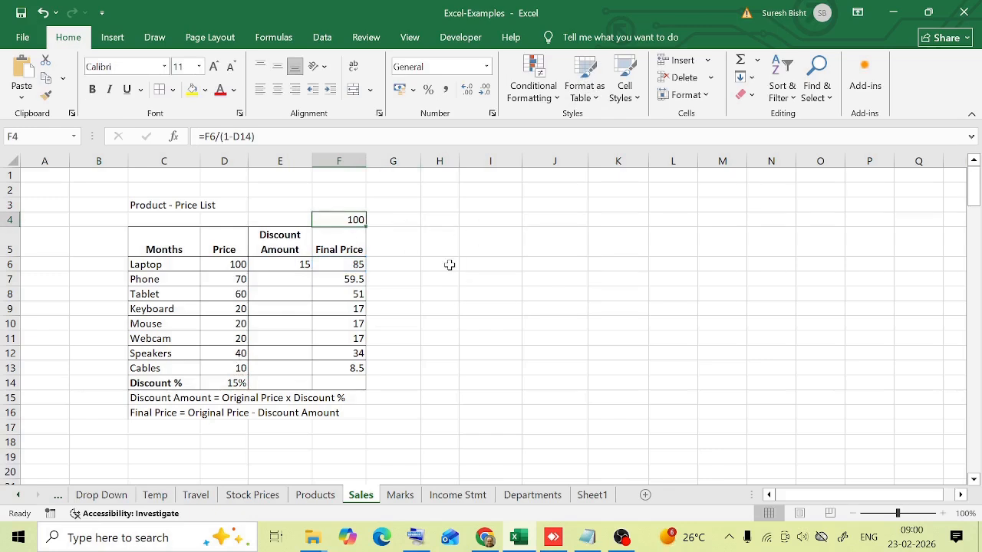